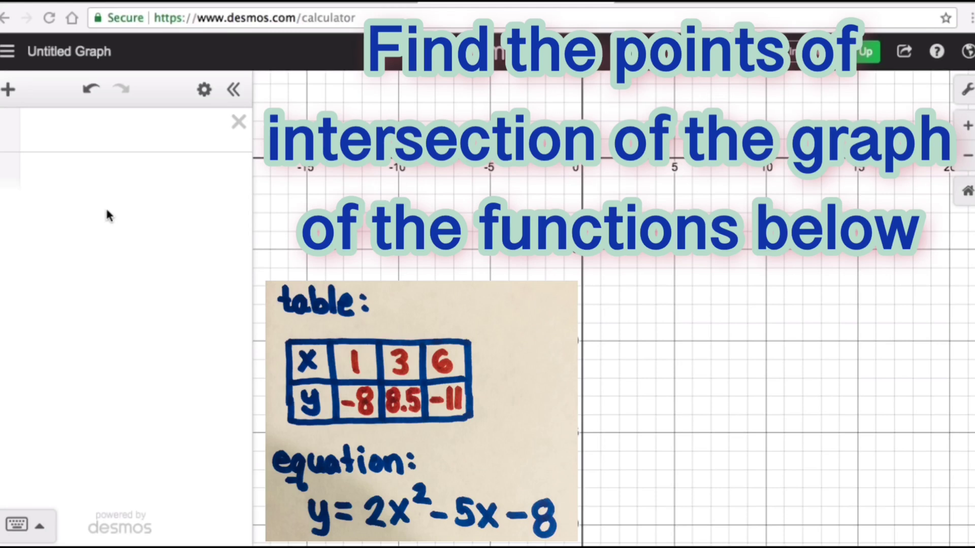
Step: Drag the graph to bring the origin into view and insert an empty x₁/y₁ table
click(44, 131)
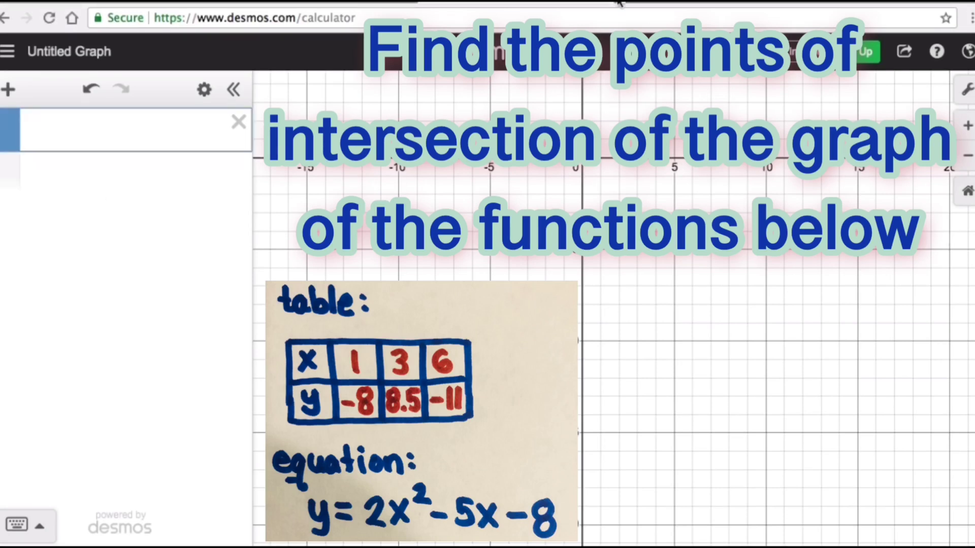
drag(772, 258, 798, 390)
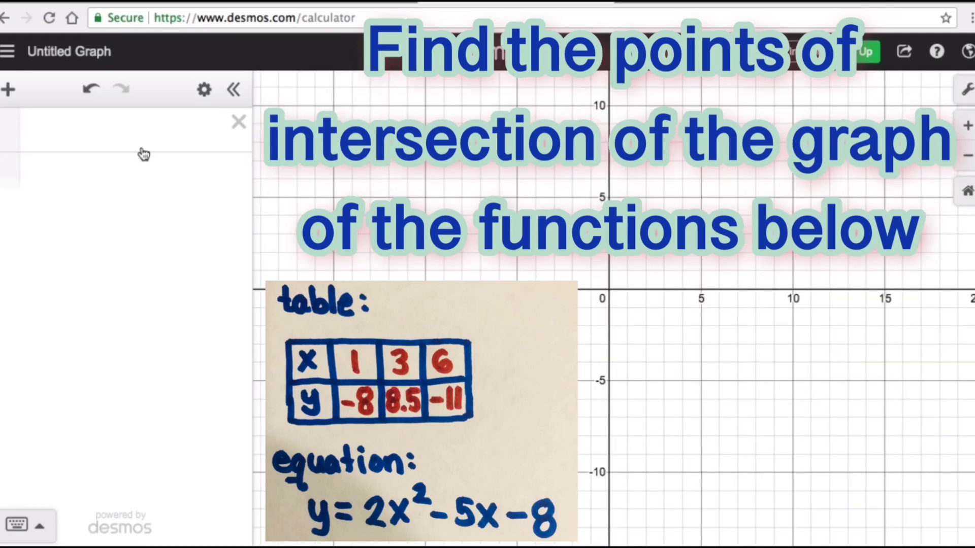
click(48, 123)
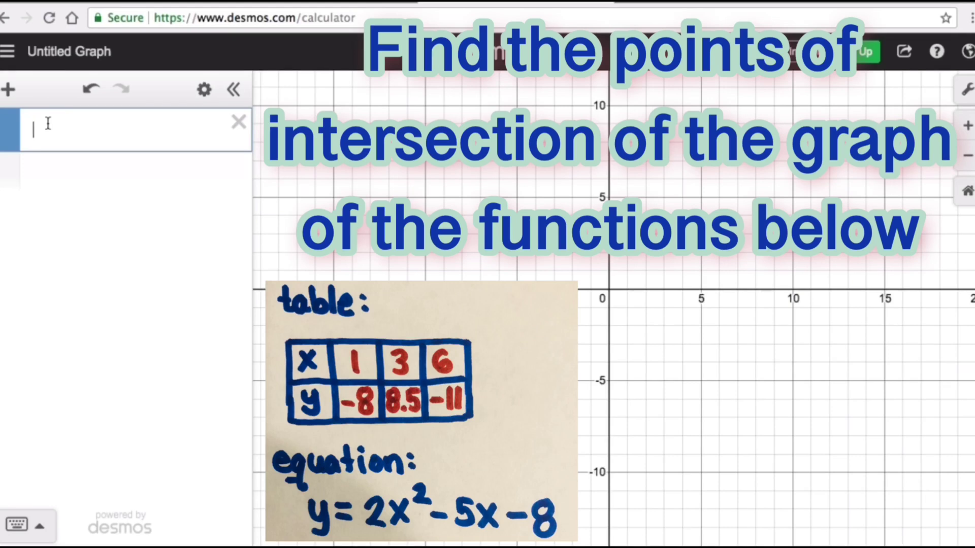
click(9, 92)
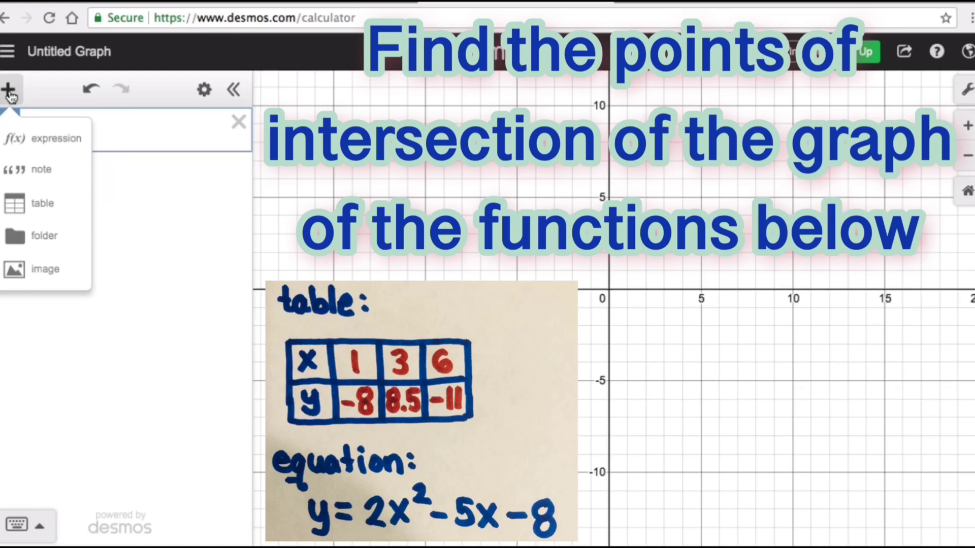
click(41, 204)
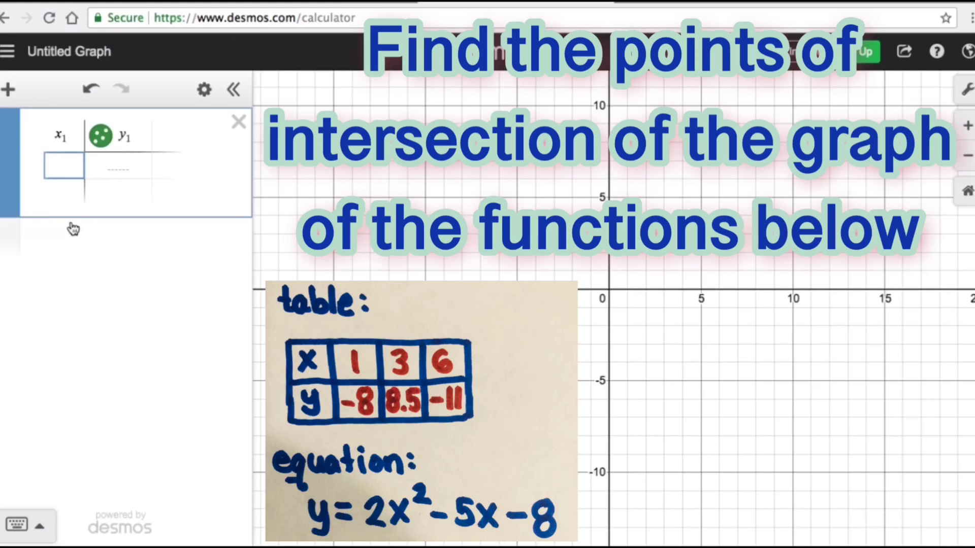
Step: Enter the x values 1, 3 and 6 in the x₁ column
text(1)
key(Return)
text(3)
key(Return)
text(6)
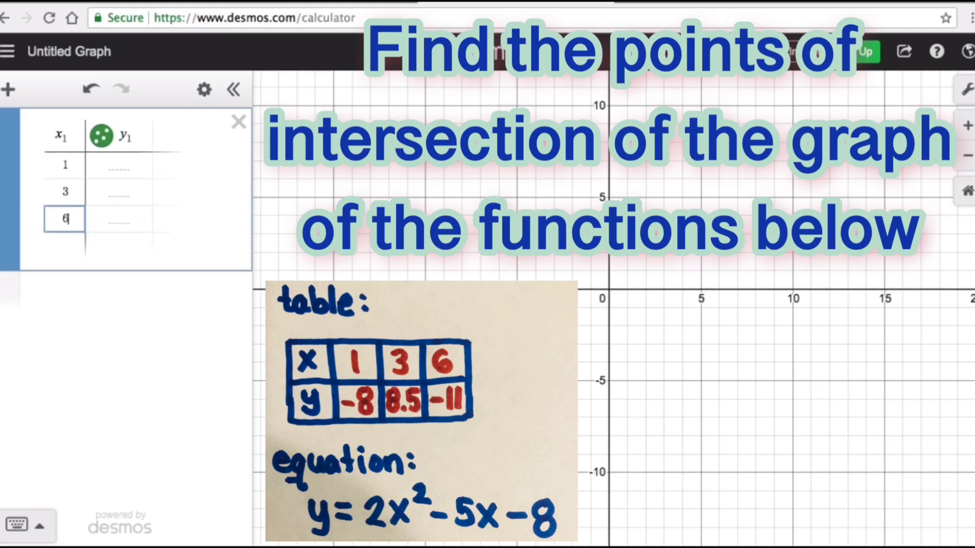
Step: Enter the y values −8, 8.5 and −11 in the y₁ column
click(125, 167)
text(-8)
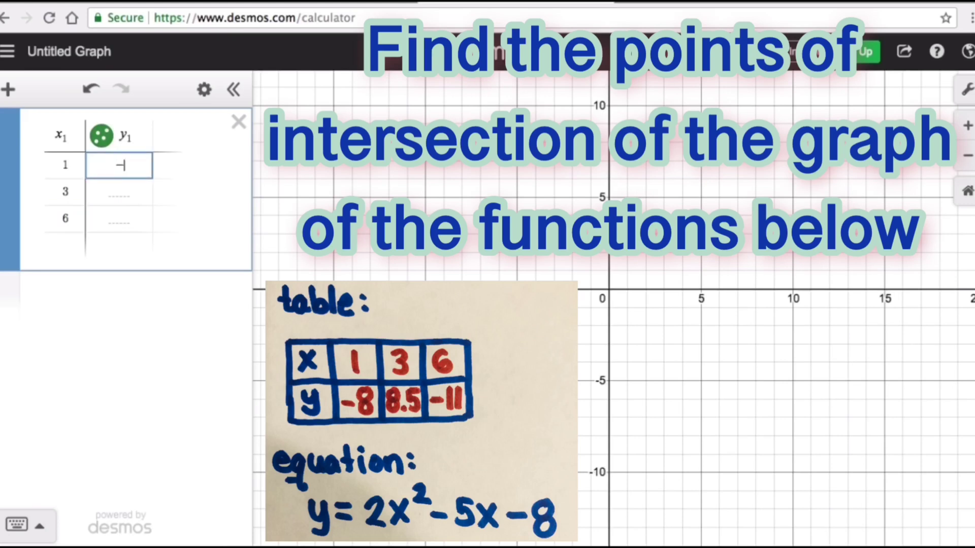
key(Return)
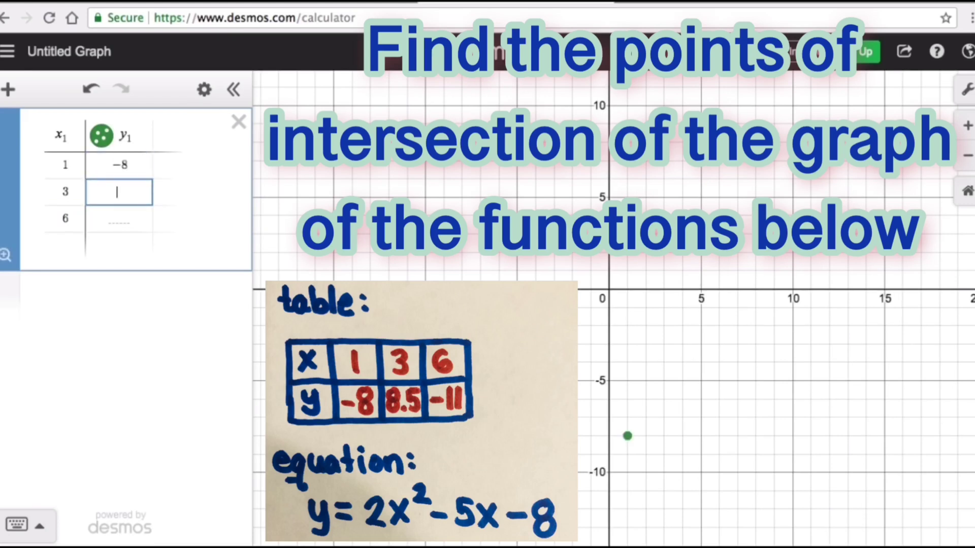
text(8.5)
key(Return)
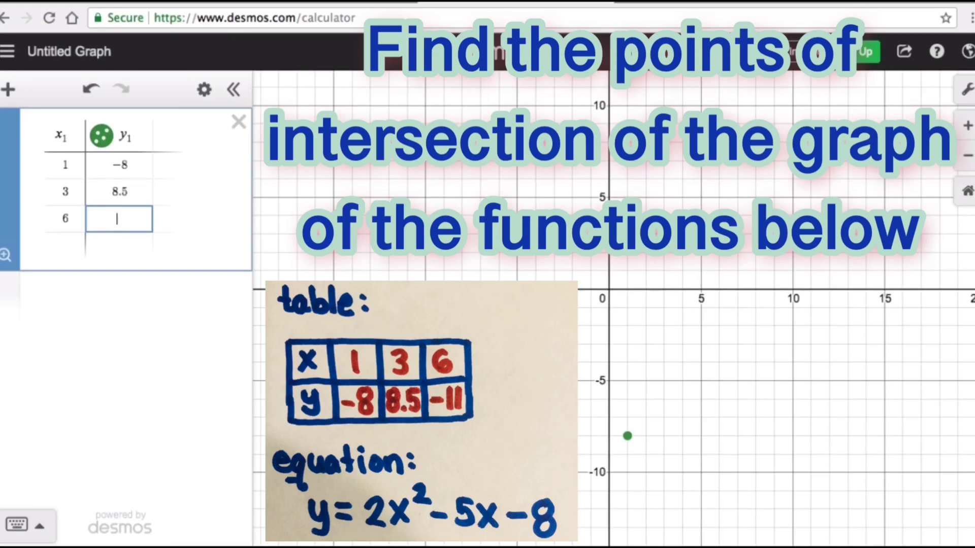
text(-11)
Step: Change the colour of the table's plotted points from green to red
click(101, 136)
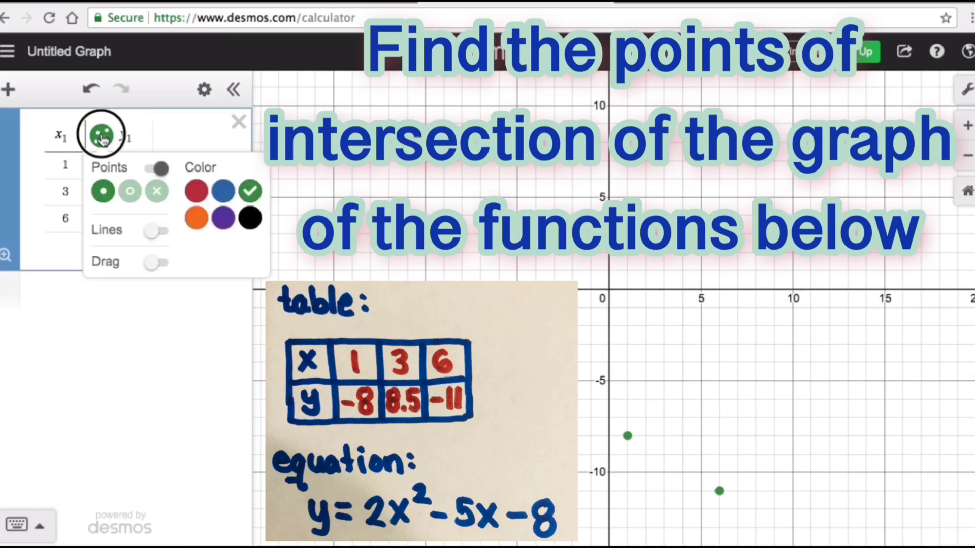
click(197, 192)
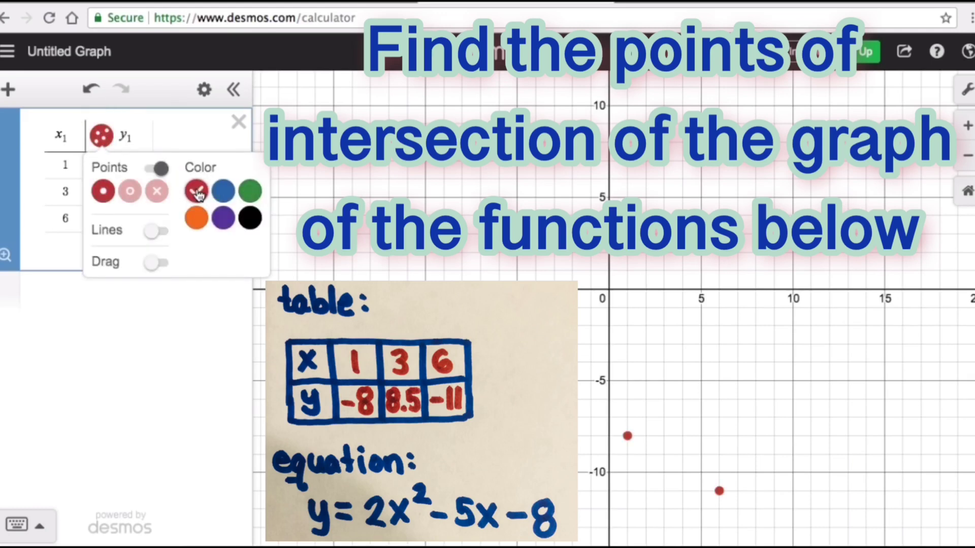
click(445, 203)
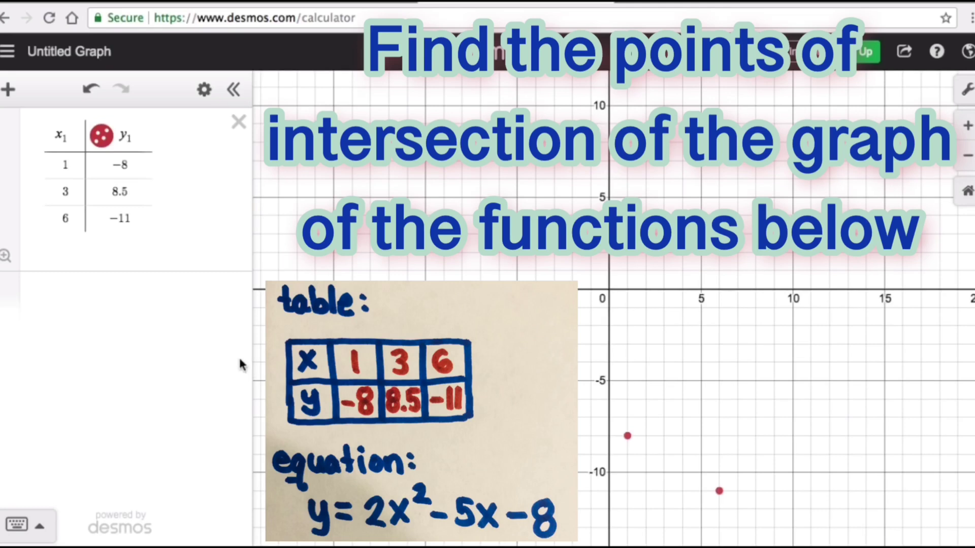
Step: Add a new expression reading y₁ ~, using the keypad's ABC layout to insert the ~ symbol
click(50, 303)
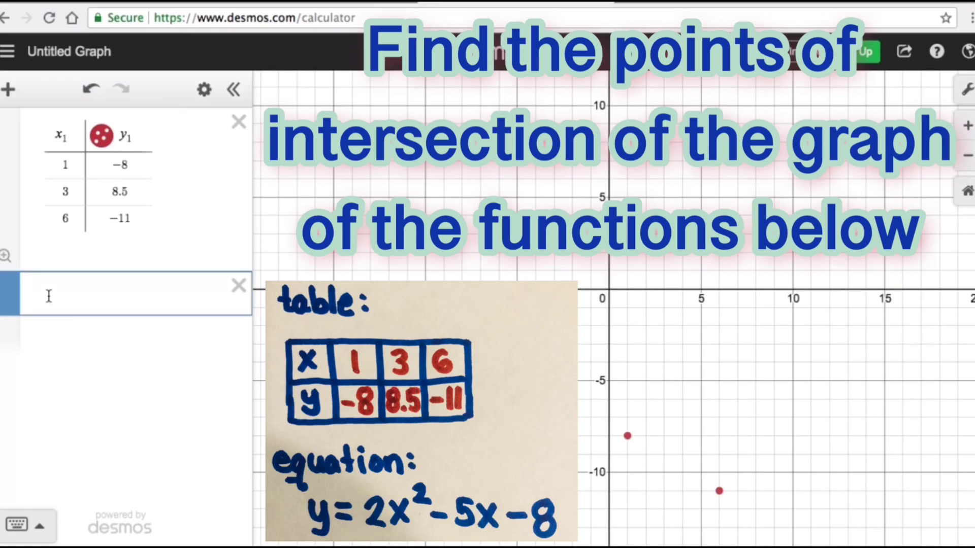
text(y1)
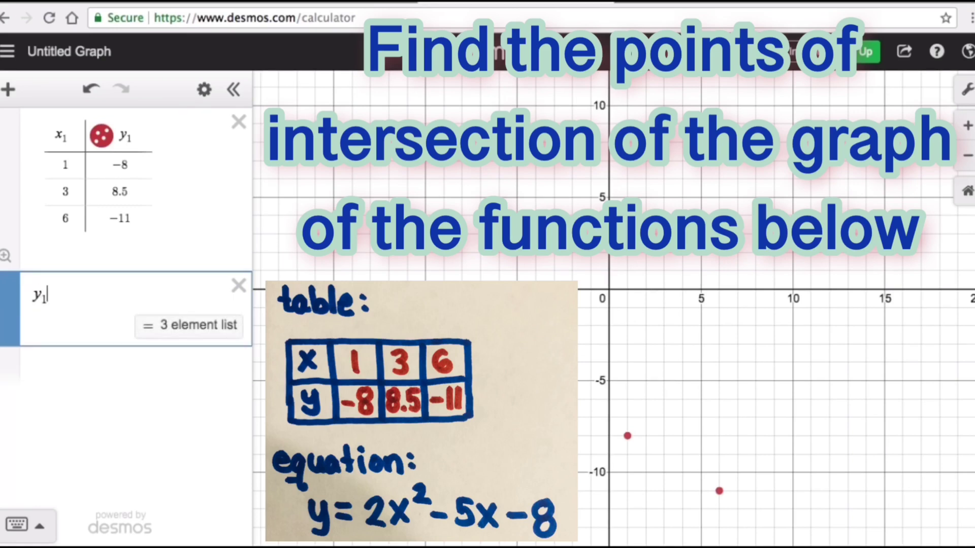
click(39, 528)
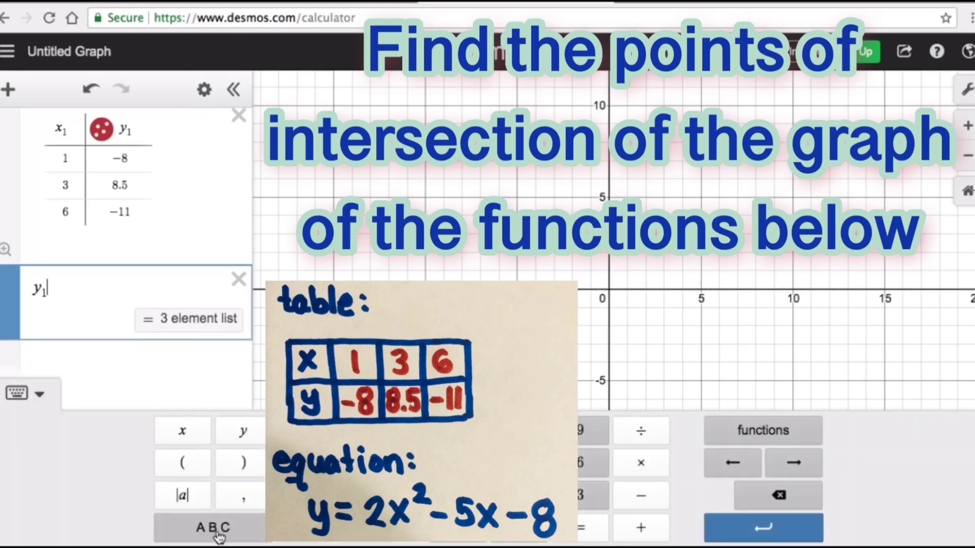
click(216, 530)
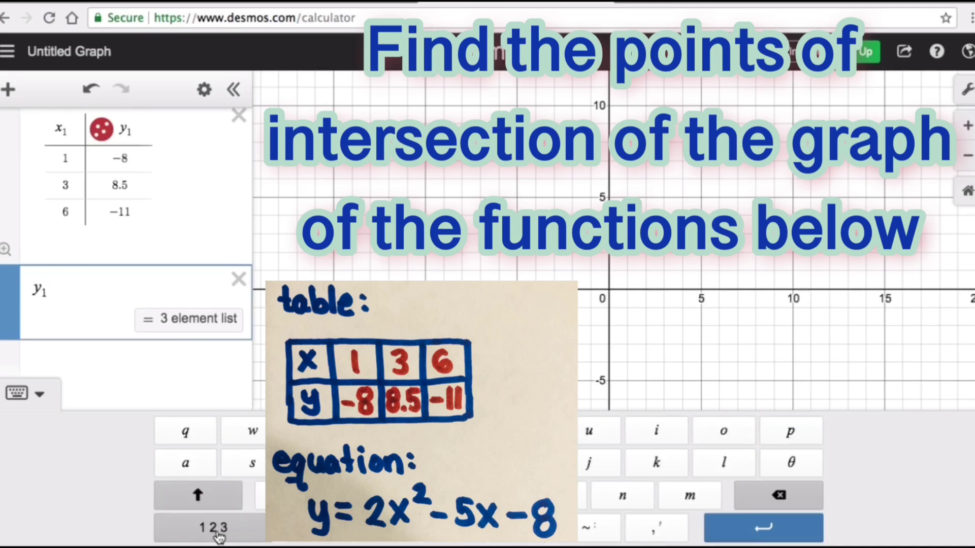
click(590, 533)
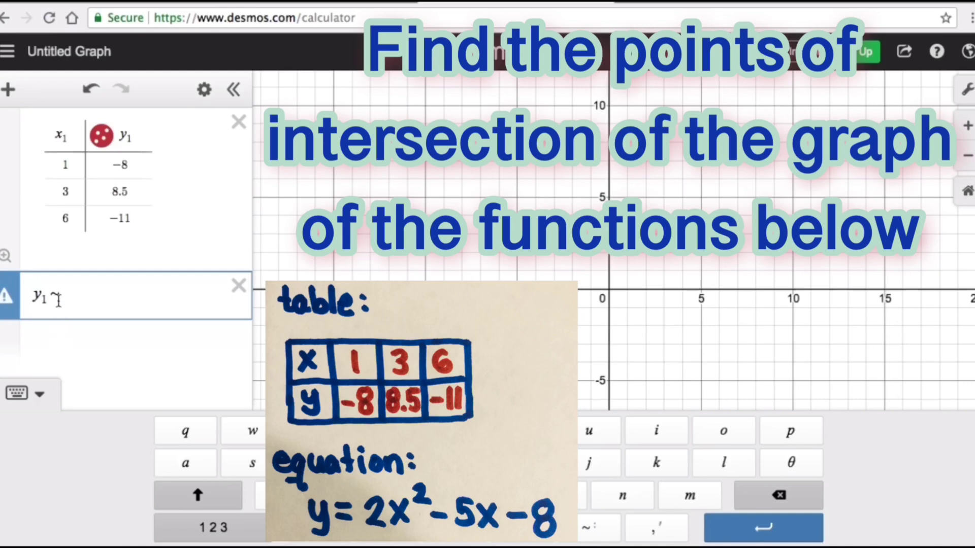
click(41, 400)
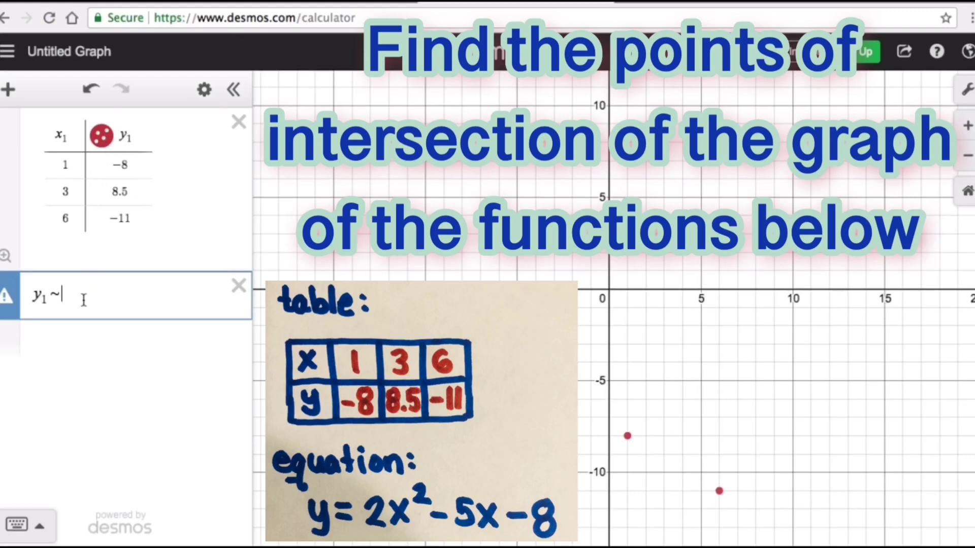
Step: Complete the regression as y₁ ~ ax₁² + bx₁ + c
text(ax1^2)
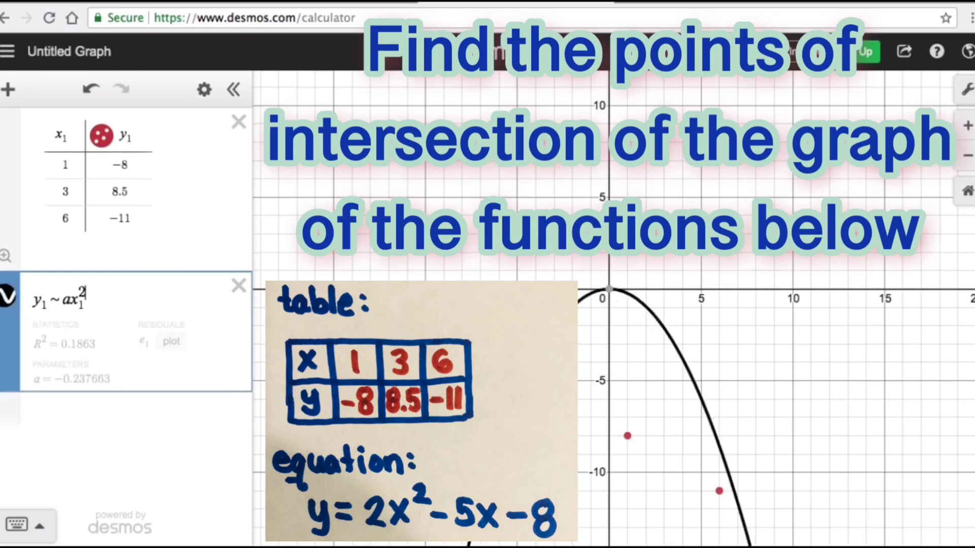
key(Right)
text(+)
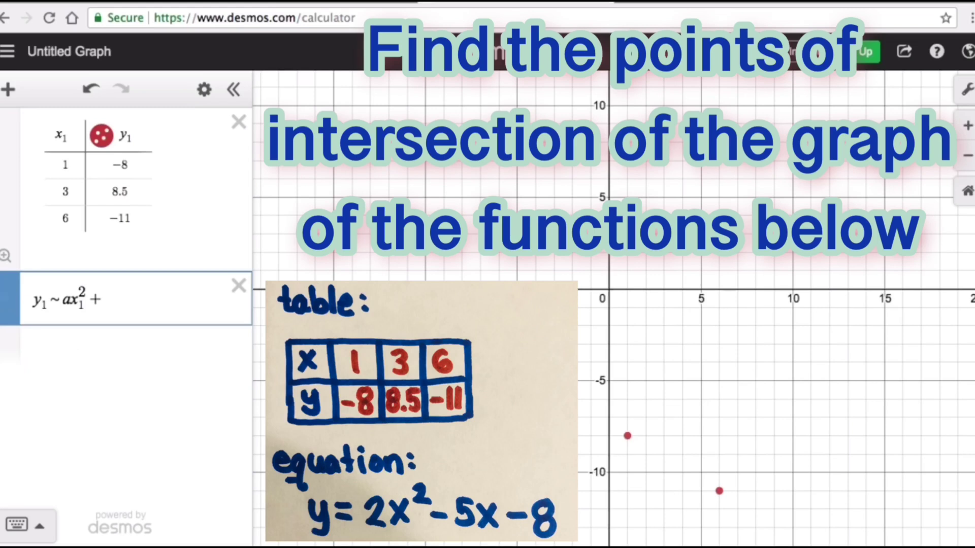
text( bx_1)
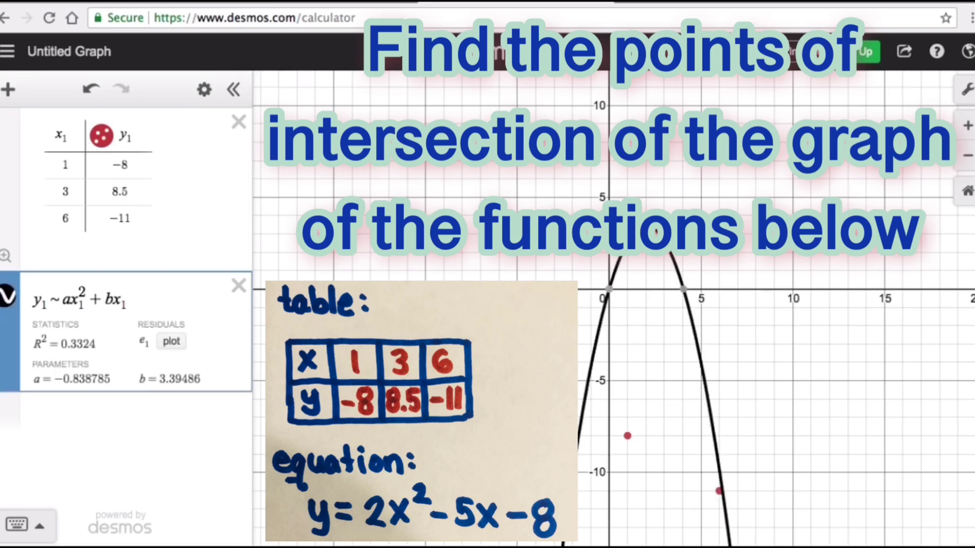
text(+ c)
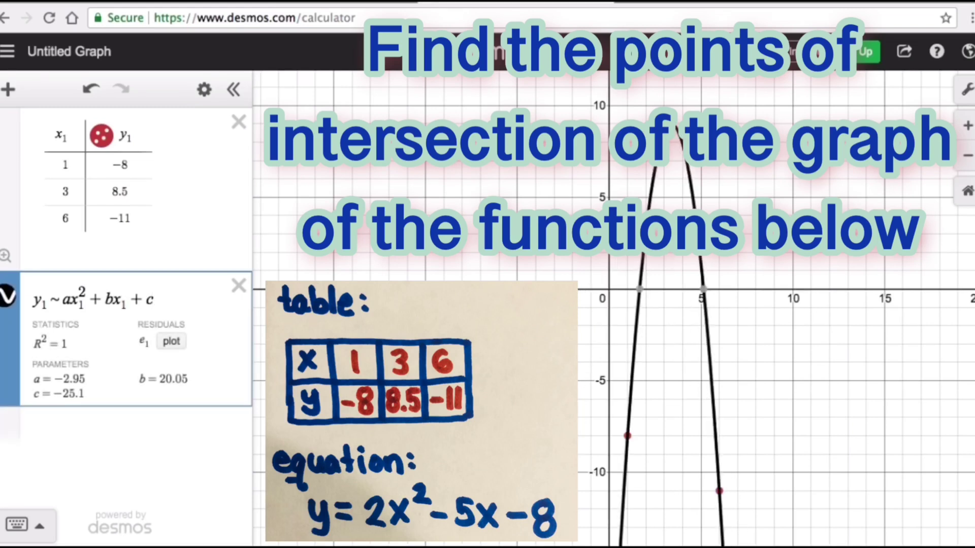
Step: Make the regression curve blue
click(4, 305)
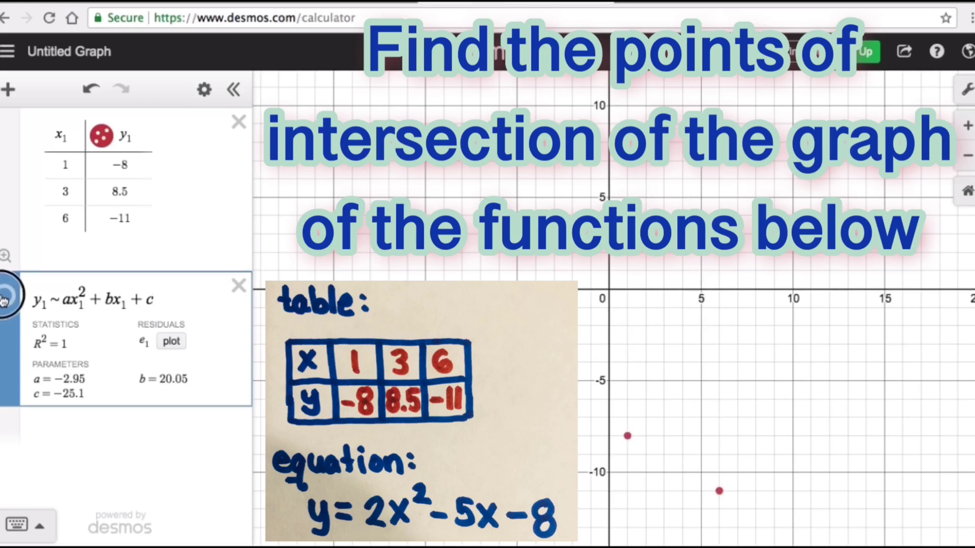
click(5, 300)
click(5, 299)
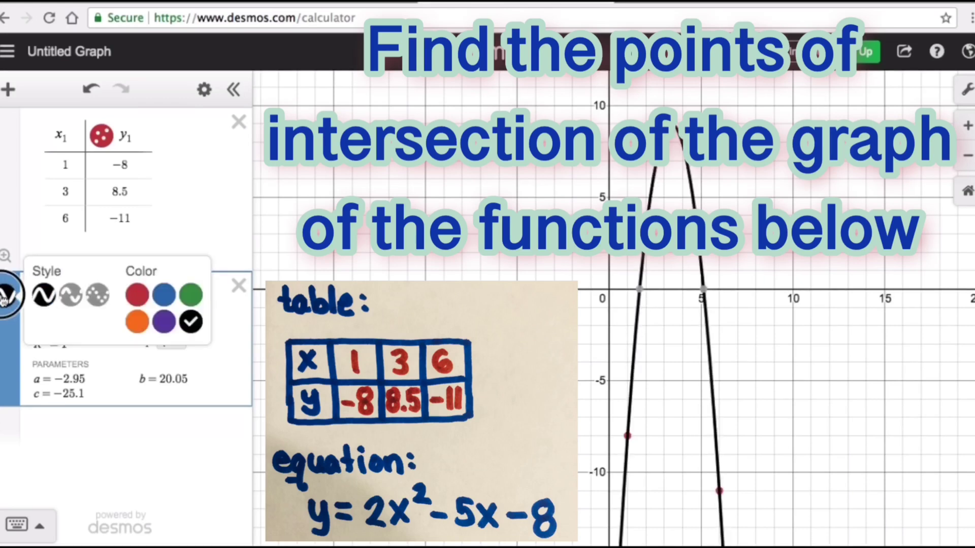
click(164, 295)
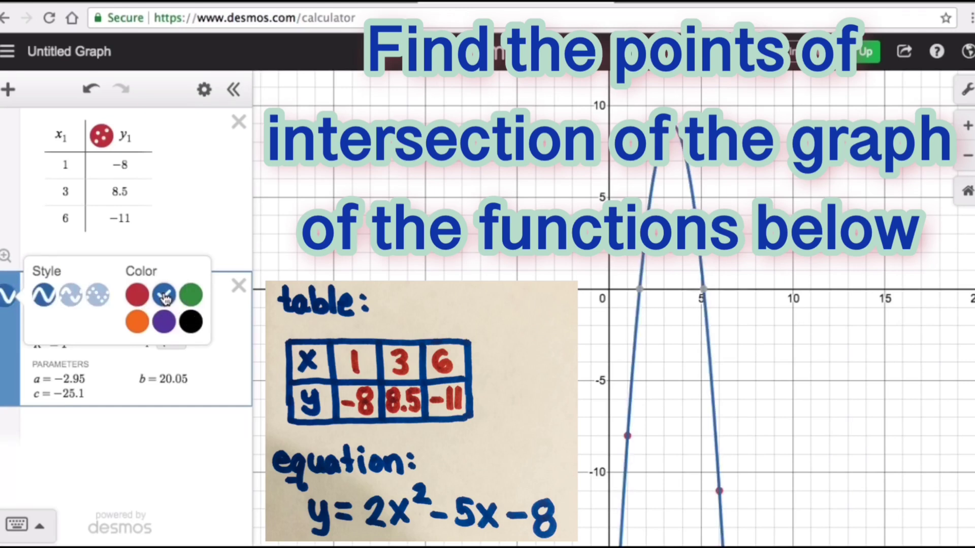
key(Escape)
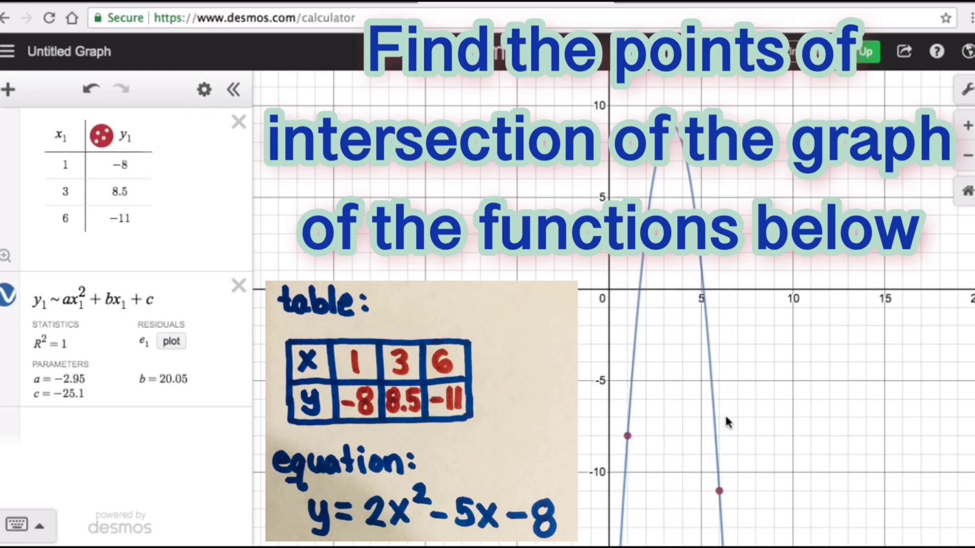
Step: Zoom out and nudge the view so the whole blue curve and all three red points show
click(967, 156)
drag(787, 201, 787, 192)
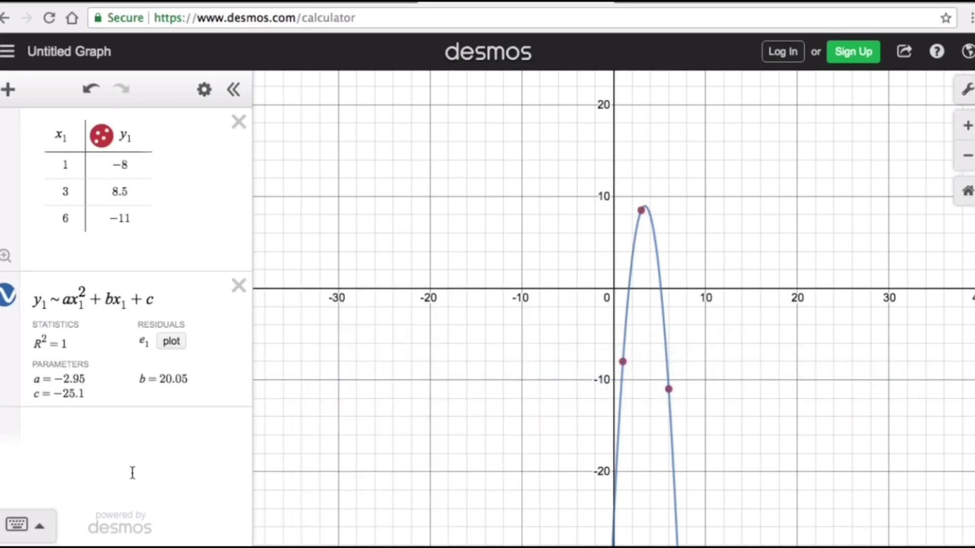
Step: Enter y = 2x² − 5x − 8 as a new expression below the regression
click(47, 429)
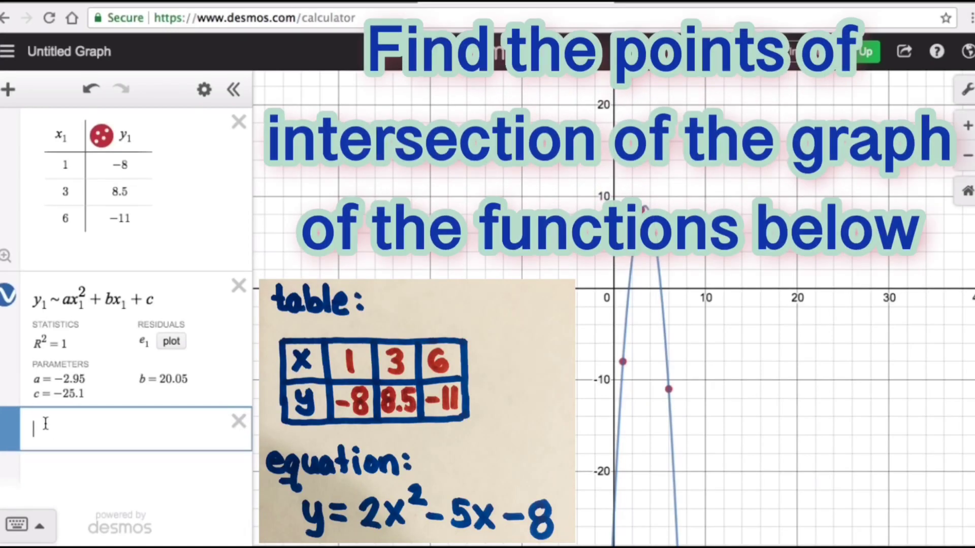
text(y=2x)
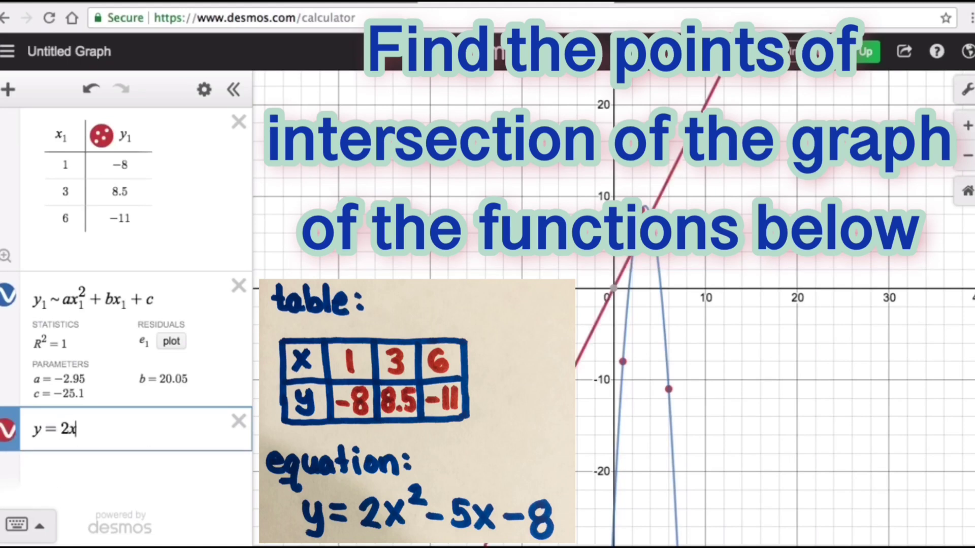
text(^2)
key(Right)
text(-5)
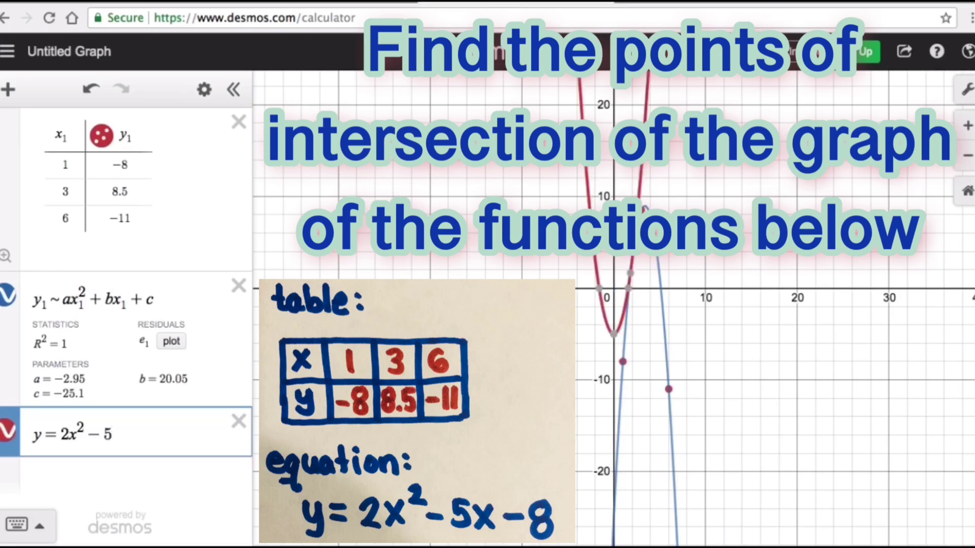
text(x-8)
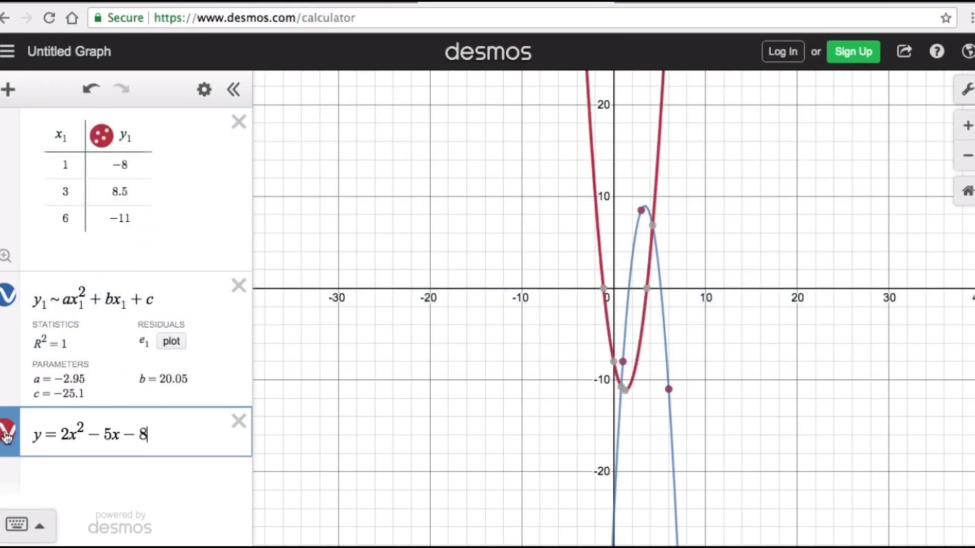
Step: Colour the parabola y = 2x² − 5x − 8 green
click(7, 432)
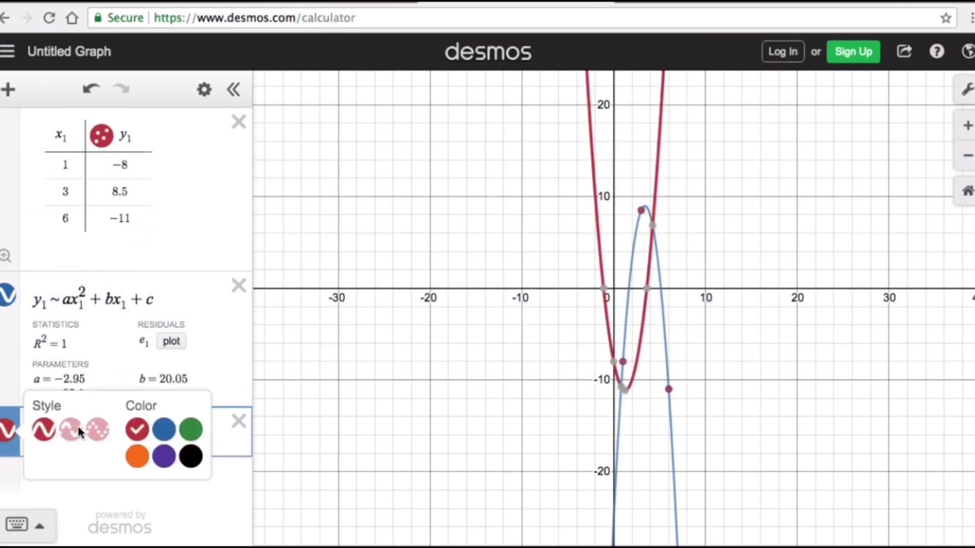
click(192, 430)
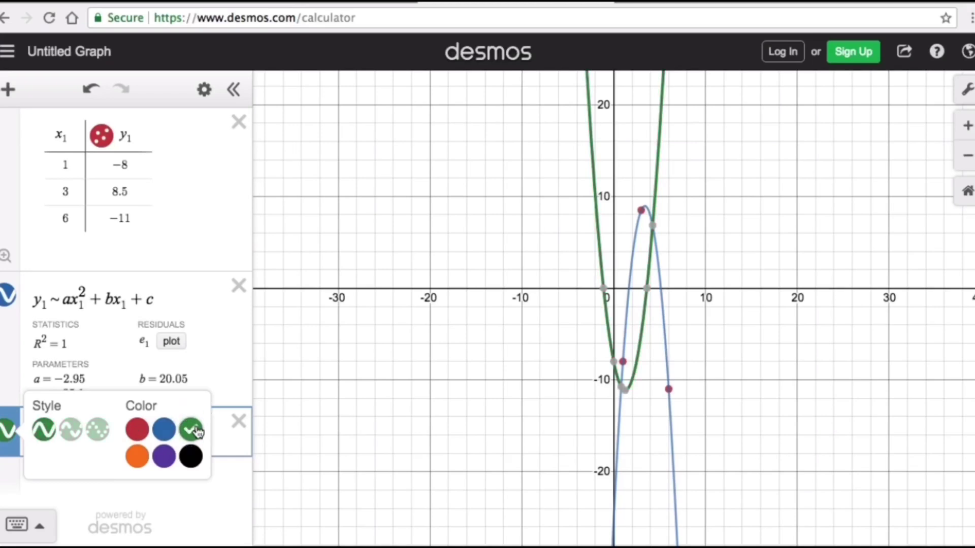
click(326, 348)
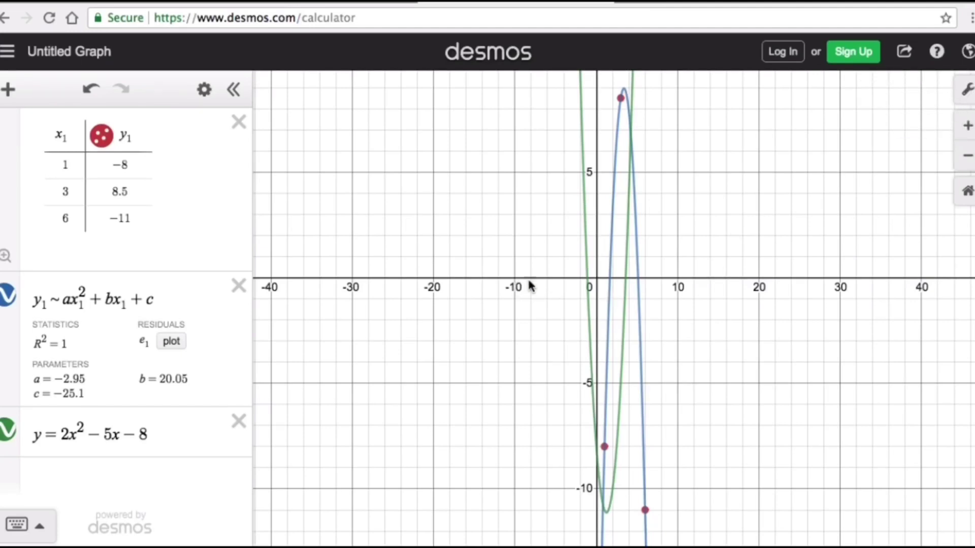
Step: Set the x-axis bounds in Graph Settings to −10 and 10
click(967, 91)
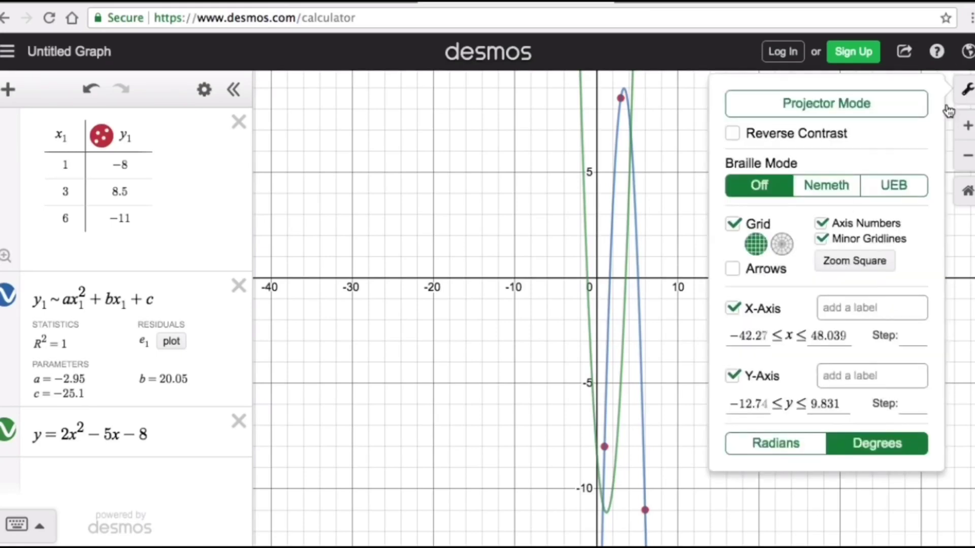
click(764, 335)
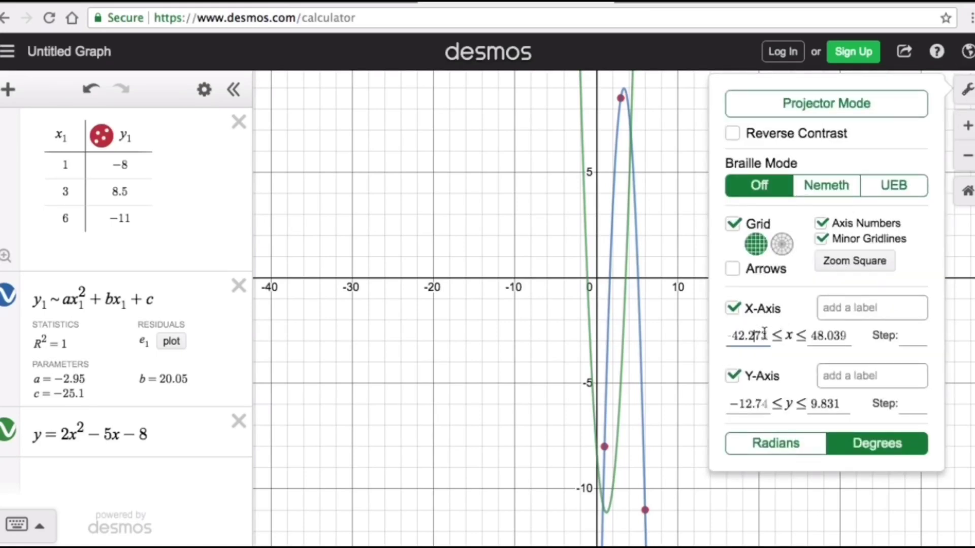
click(765, 335)
key(BackSpace)
key(BackSpace)
key(BackSpace)
key(BackSpace)
key(BackSpace)
key(BackSpace)
key(BackSpace)
text(-1)
text(0)
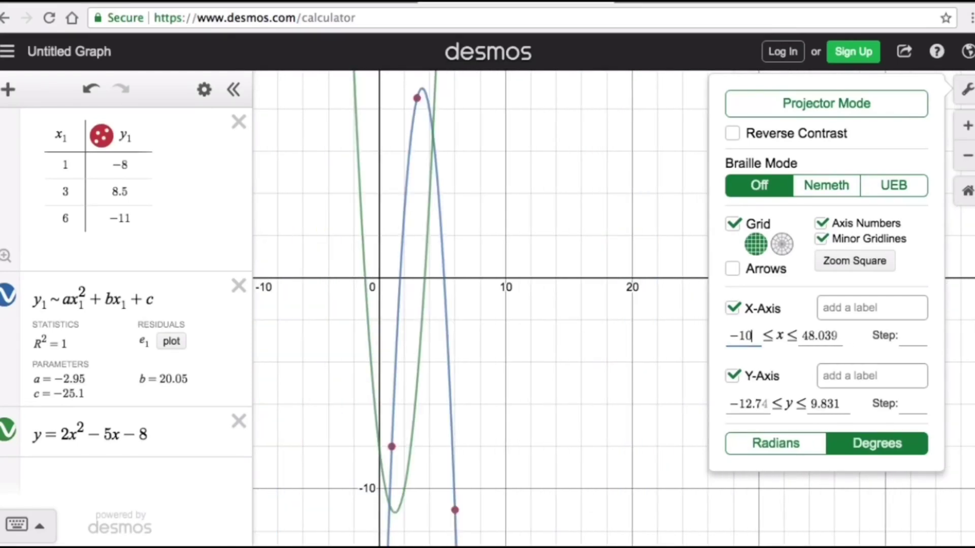
click(839, 335)
key(BackSpace)
key(BackSpace)
key(BackSpace)
key(BackSpace)
key(BackSpace)
key(BackSpace)
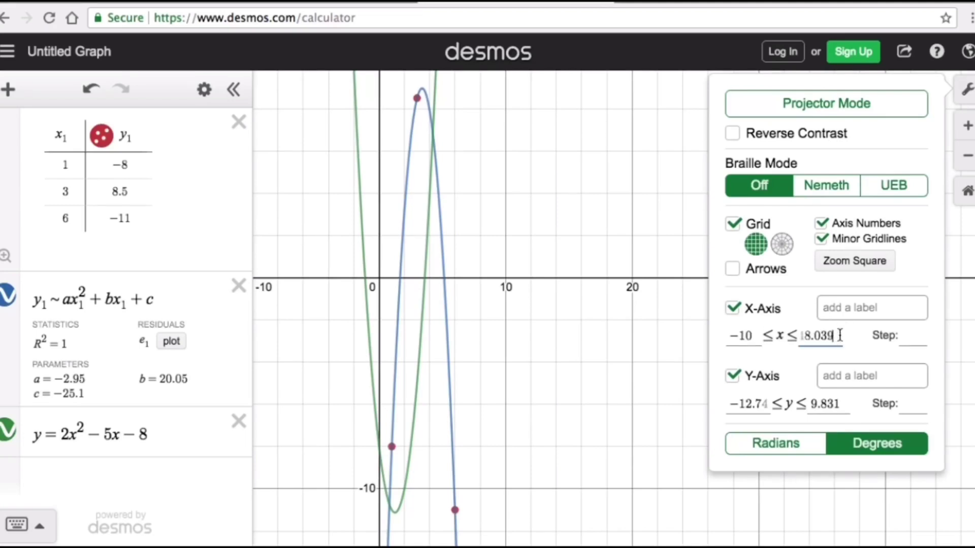
text(4)
key(BackSpace)
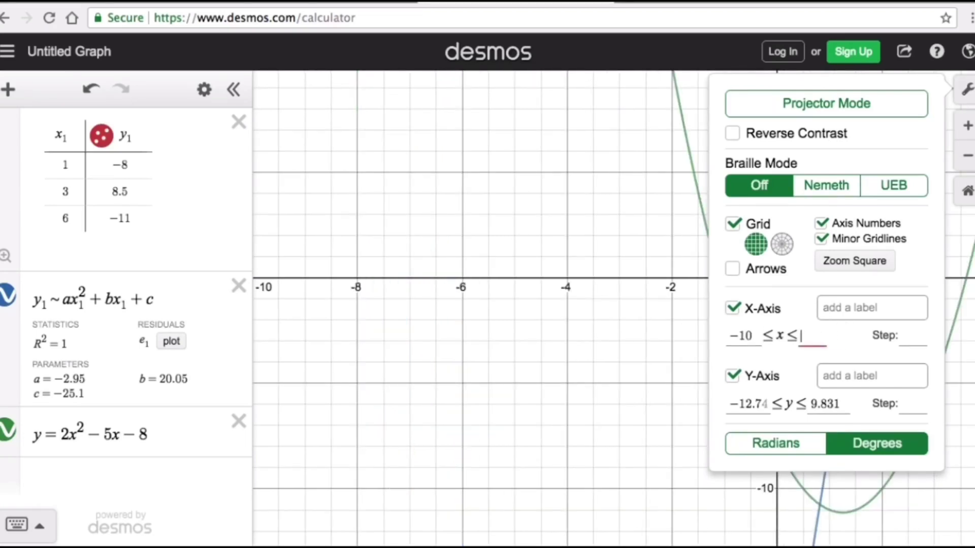
text(10)
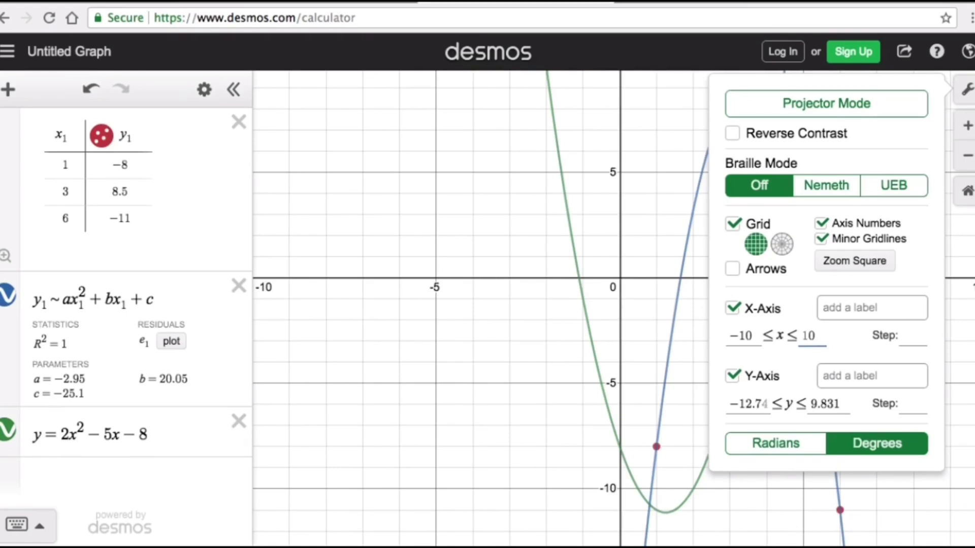
click(475, 397)
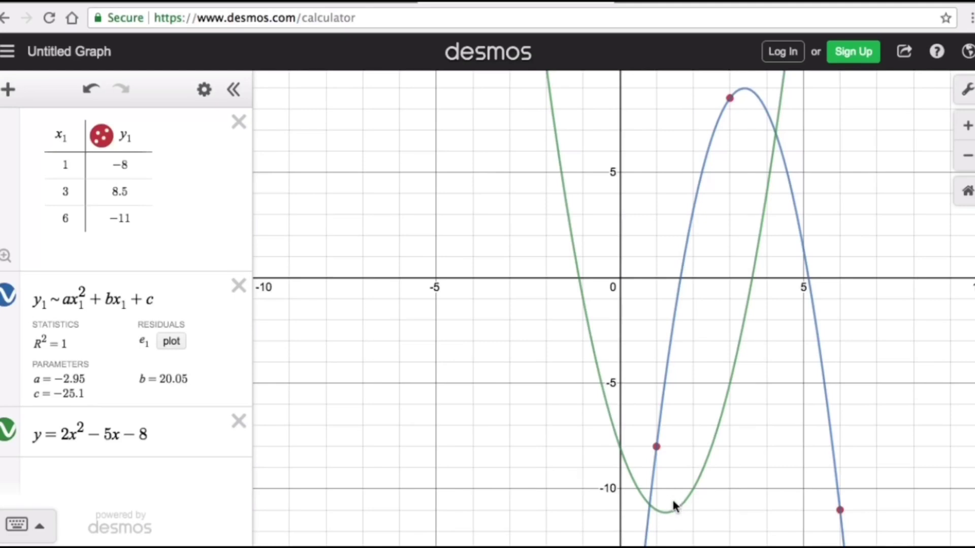
Step: Pin coordinate labels on both intersections, (0.813, −10.744) and (4.247, 6.842)
click(650, 504)
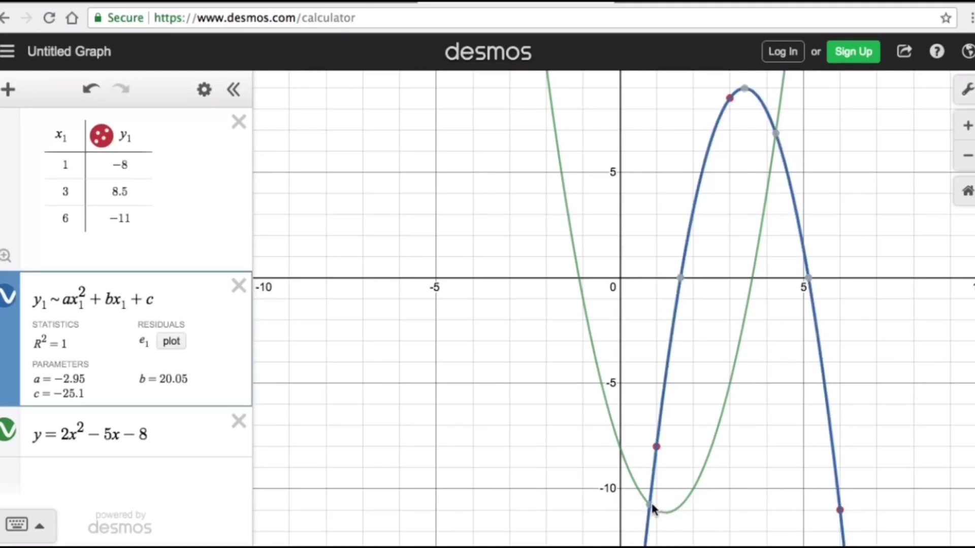
mouse_move(652, 511)
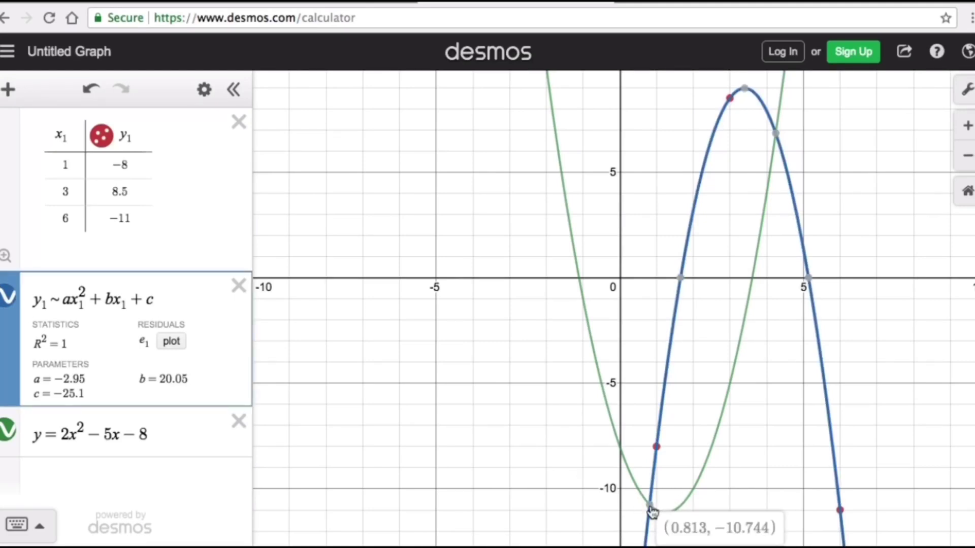
click(650, 507)
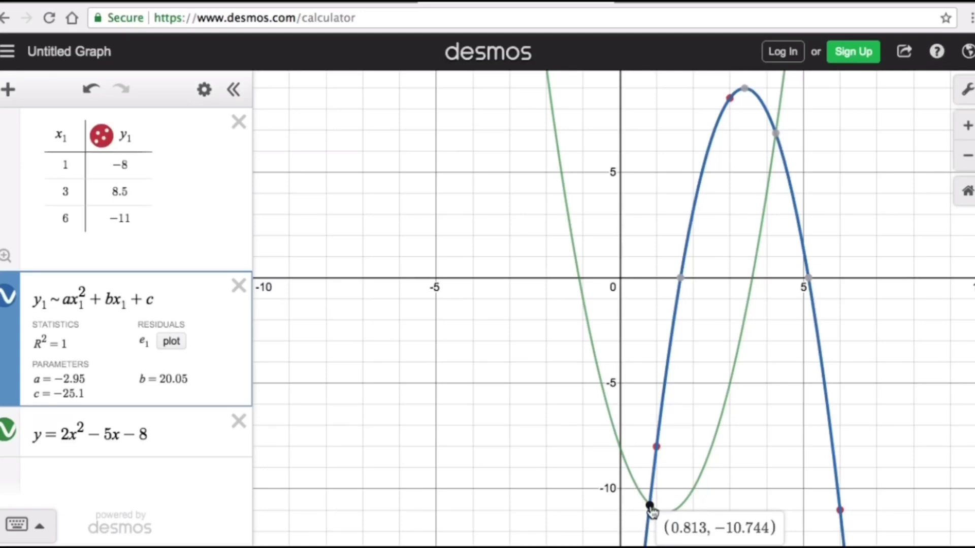
click(779, 140)
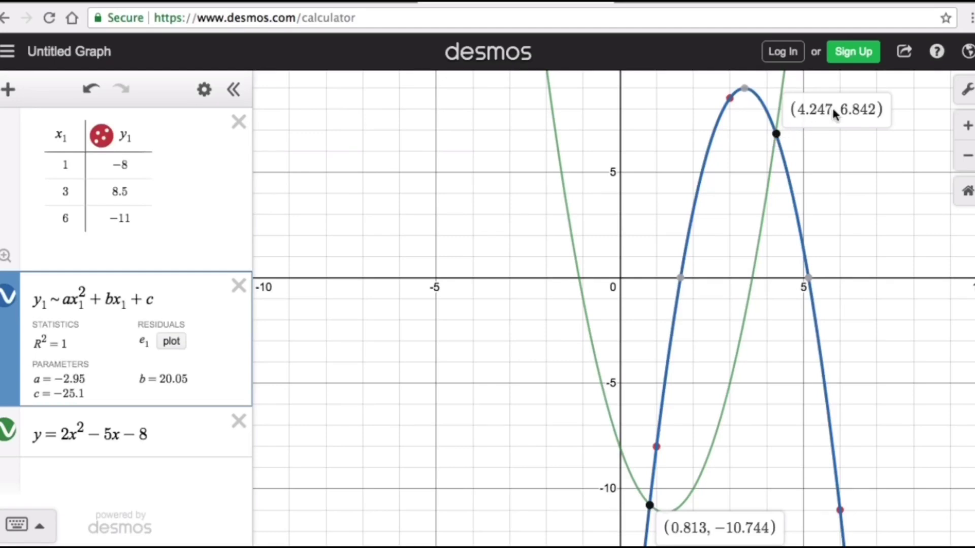
mouse_move(685, 546)
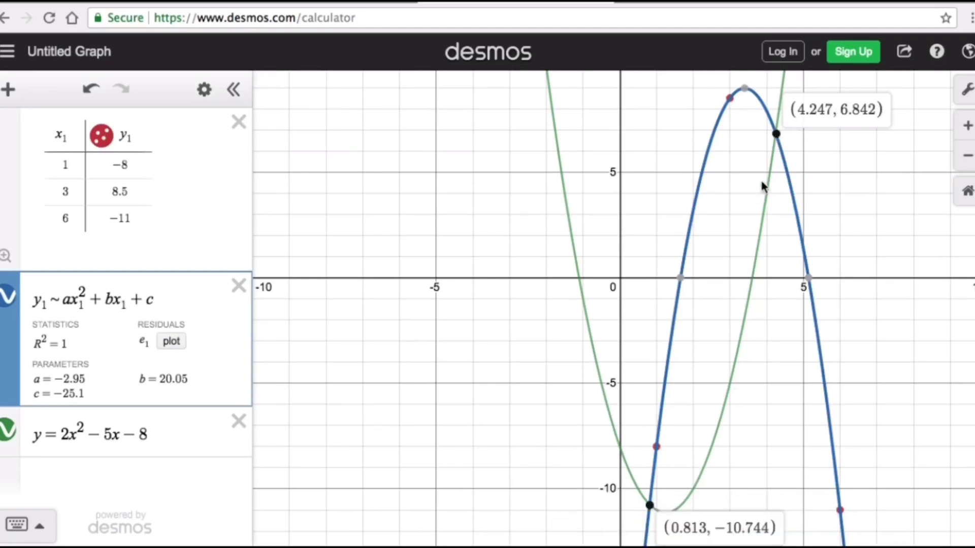